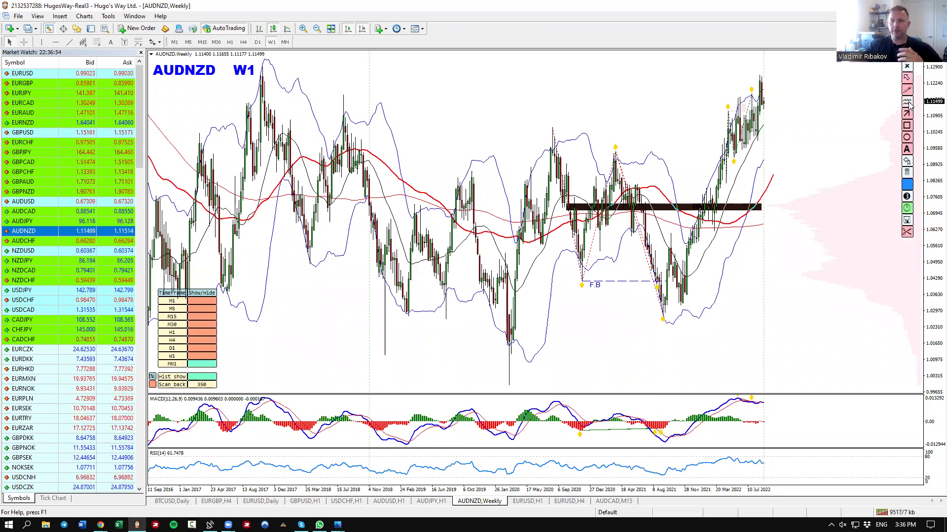
Step: Draw horizontal resistance lines on the weekly AUDNZD chart at about 1.1290 and 1.1155, and circle the 2017 and 2018 peaks there
drag(264, 66, 863, 66)
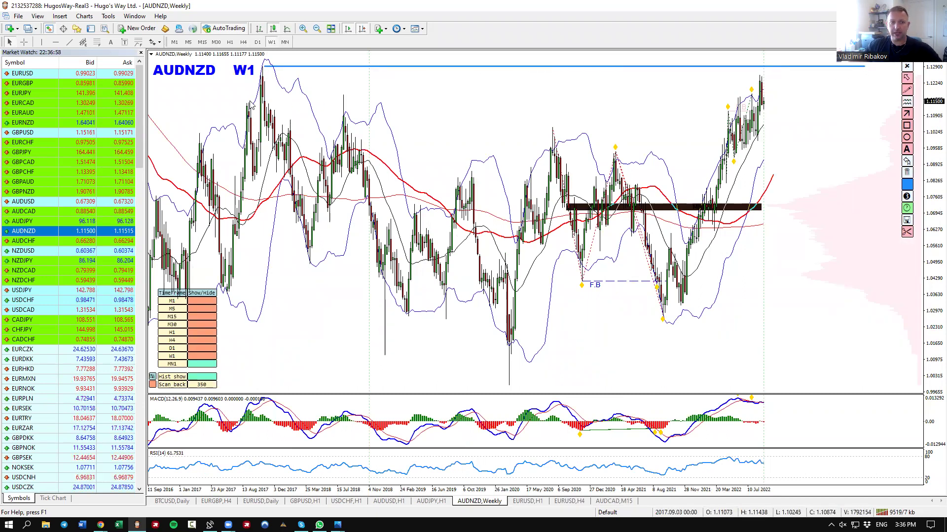
drag(250, 100, 879, 100)
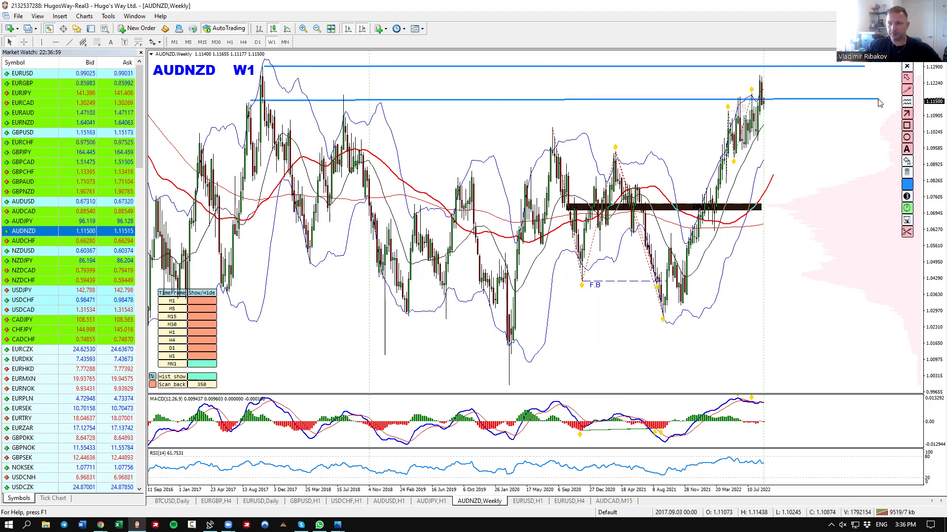
click(907, 90)
drag(267, 63, 268, 64)
mouse_move(251, 98)
mouse_down()
mouse_move(241, 100)
mouse_move(257, 103)
mouse_up()
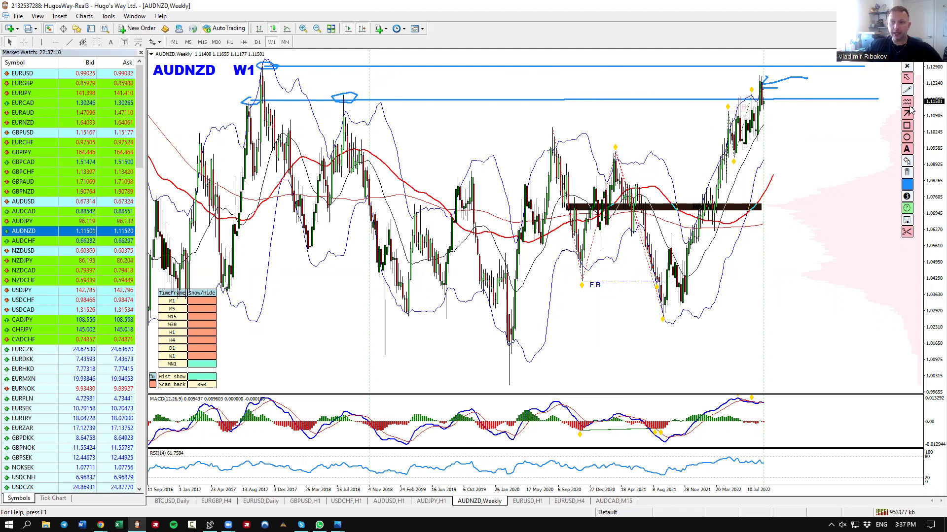
Step: Mark the weekly bearish divergence with falling lines on MACD and RSI and a rising line over the price highs, and clear the drawings
mouse_move(737, 397)
mouse_down()
mouse_move(772, 401)
mouse_move(763, 419)
mouse_up()
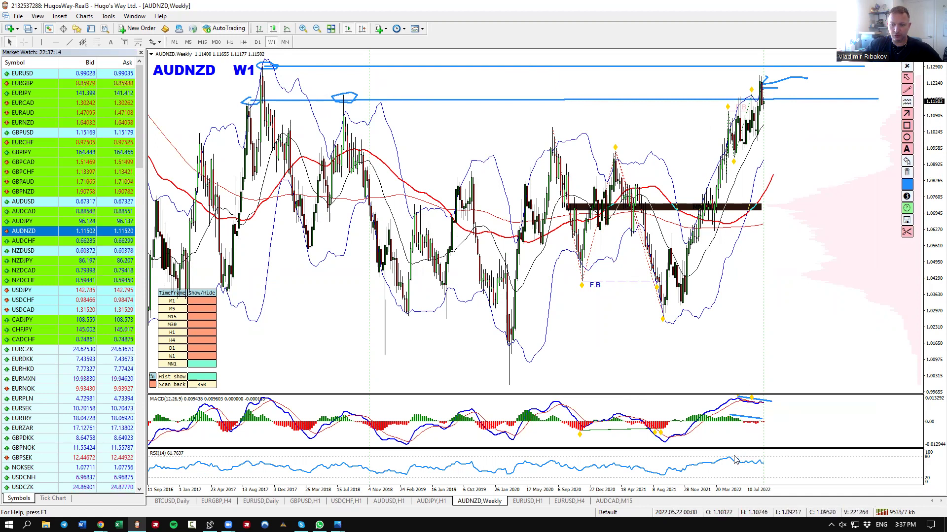
drag(734, 456, 754, 457)
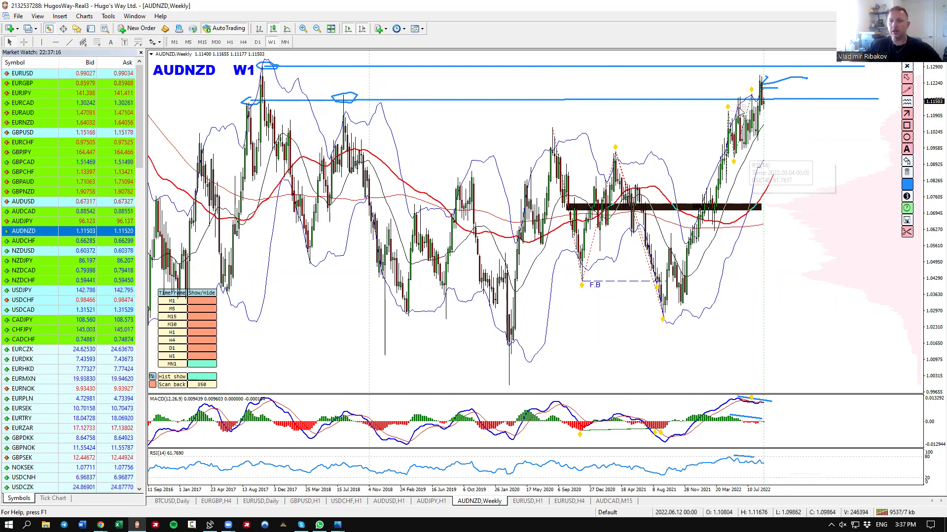
drag(765, 78, 734, 104)
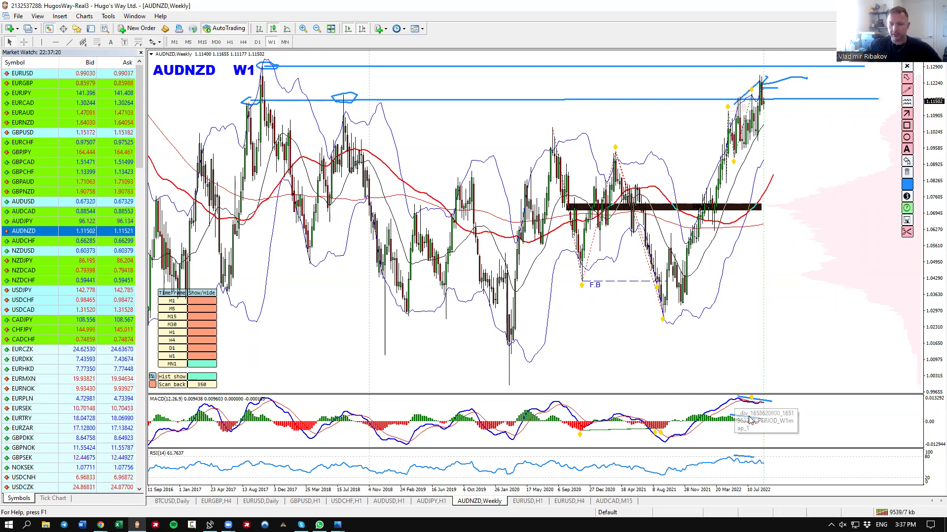
click(906, 175)
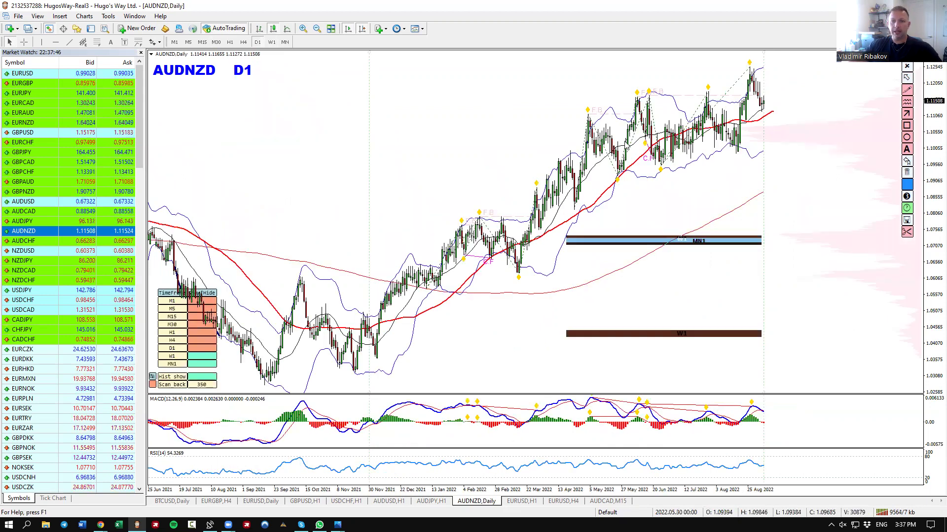
Step: On the daily chart, draw a rising line along the whole price advance and falling lines over the MACD peaks, and clear them
click(907, 112)
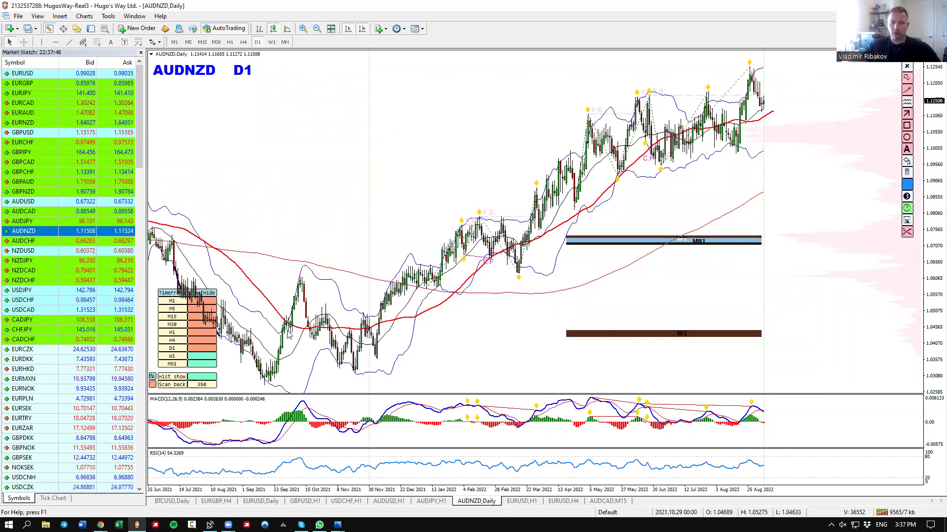
drag(252, 382, 736, 72)
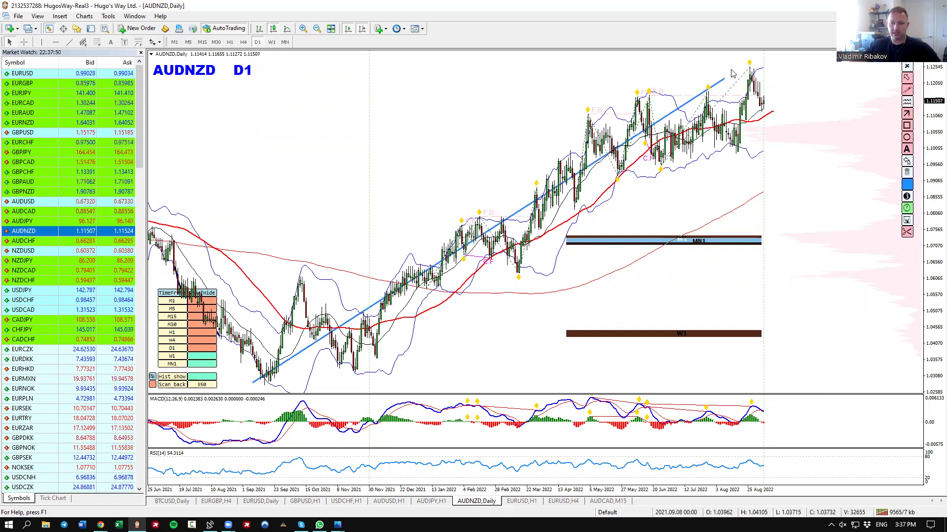
drag(720, 410, 771, 411)
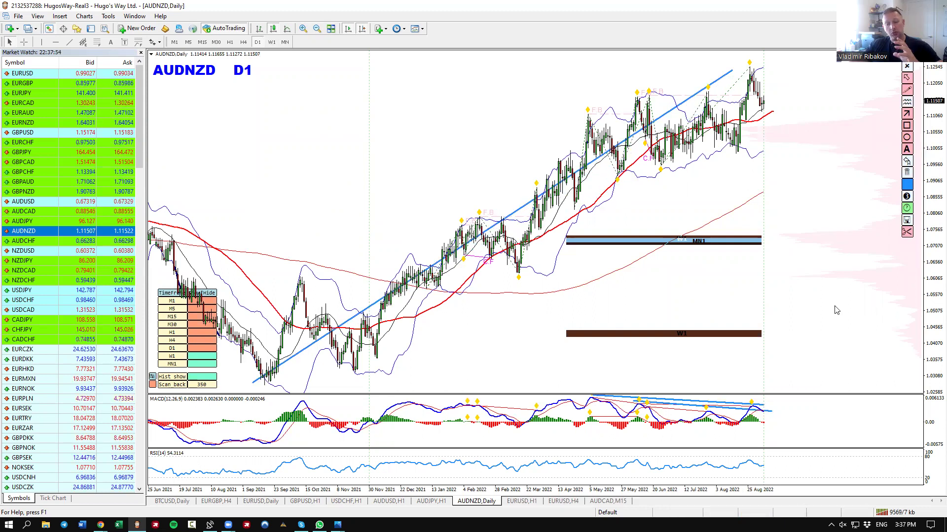
click(906, 173)
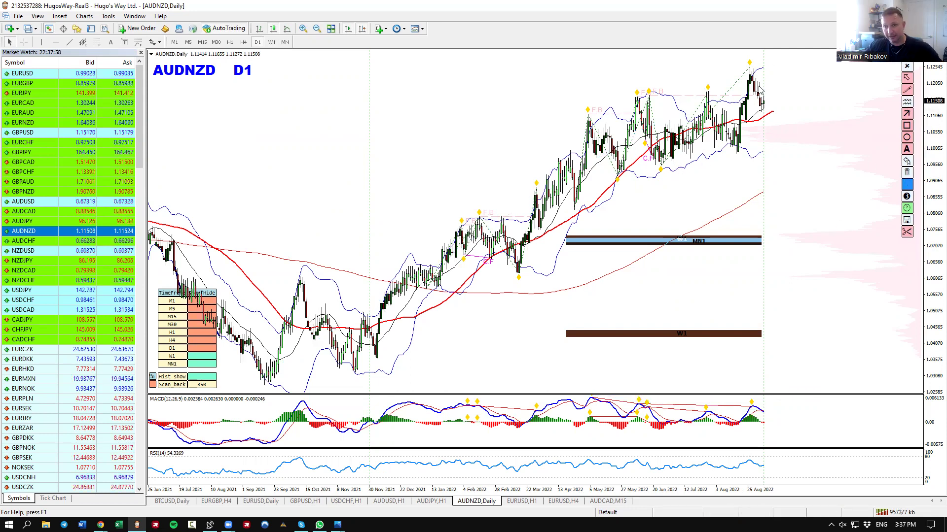
Step: Connect the last two daily price highs and the two matching MACD peaks with rising lines, and clear the lines
drag(763, 58, 699, 90)
drag(712, 408, 751, 402)
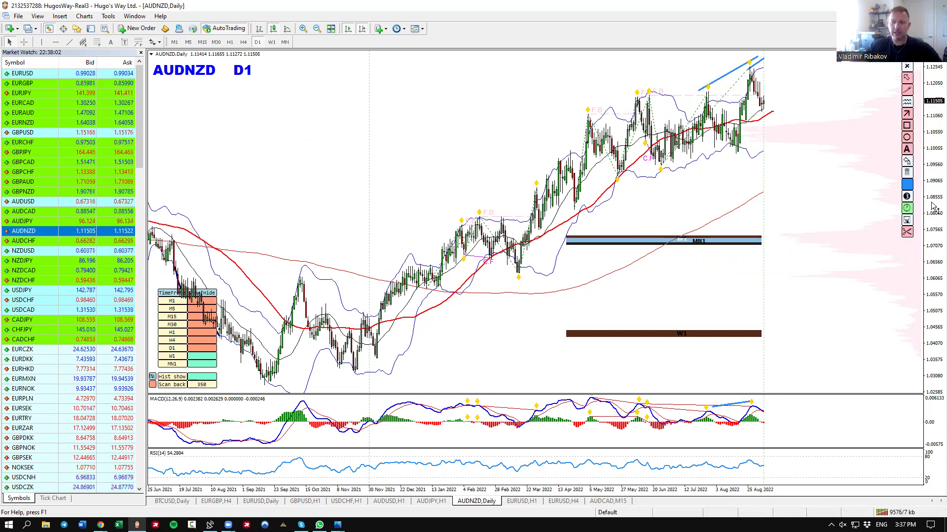
click(906, 173)
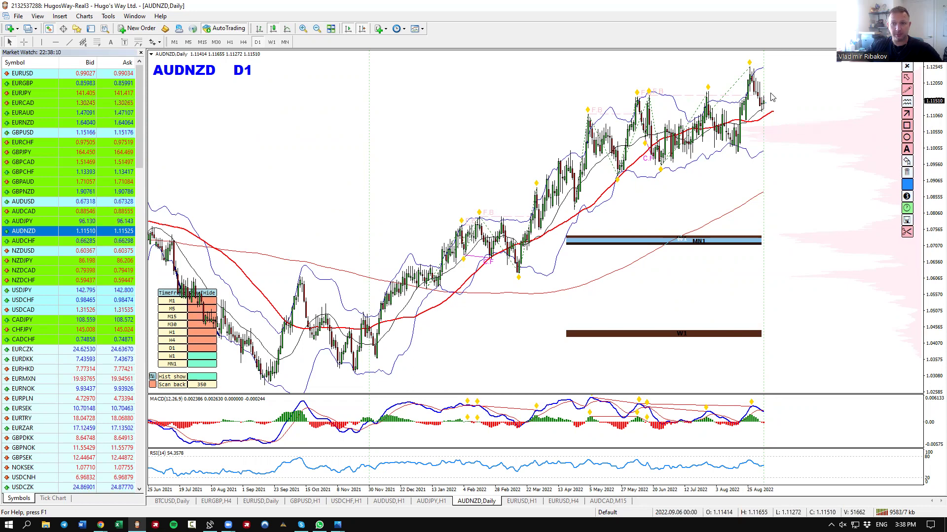
Step: Sketch a daily rise above the latest high followed by a drop, with lower peaks on MACD and RSI, and clear the sketch
mouse_move(766, 101)
mouse_down()
mouse_move(784, 68)
mouse_move(803, 105)
mouse_up()
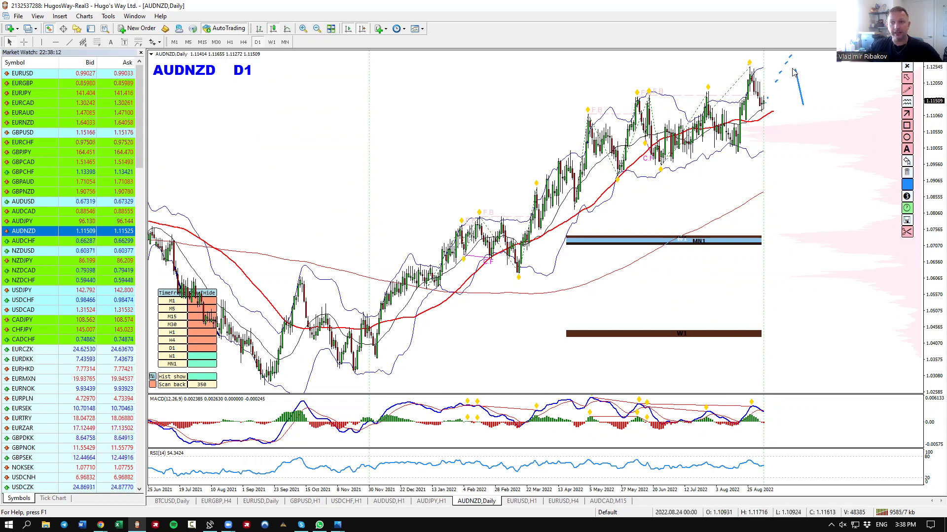
drag(805, 65, 808, 62)
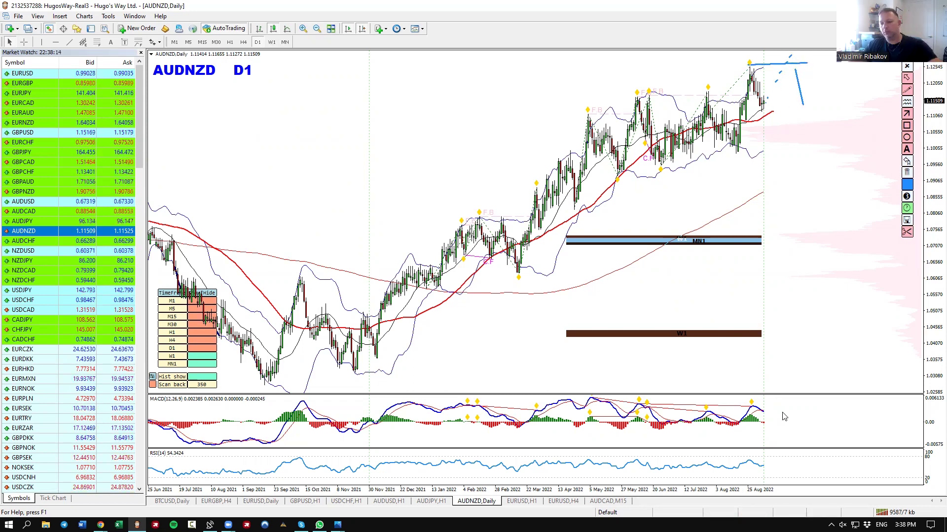
mouse_move(765, 413)
mouse_down()
mouse_move(785, 410)
mouse_move(794, 424)
mouse_move(799, 412)
mouse_up()
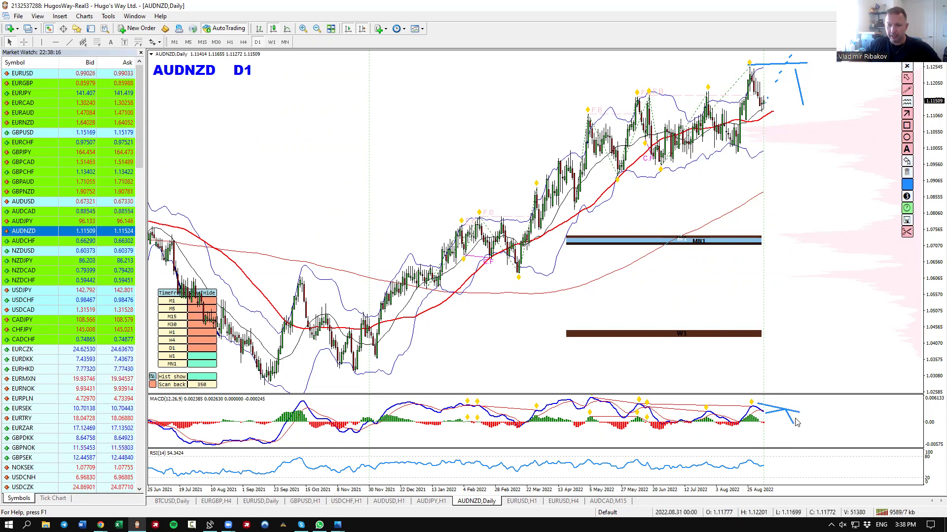
drag(782, 461, 785, 470)
drag(743, 456, 787, 462)
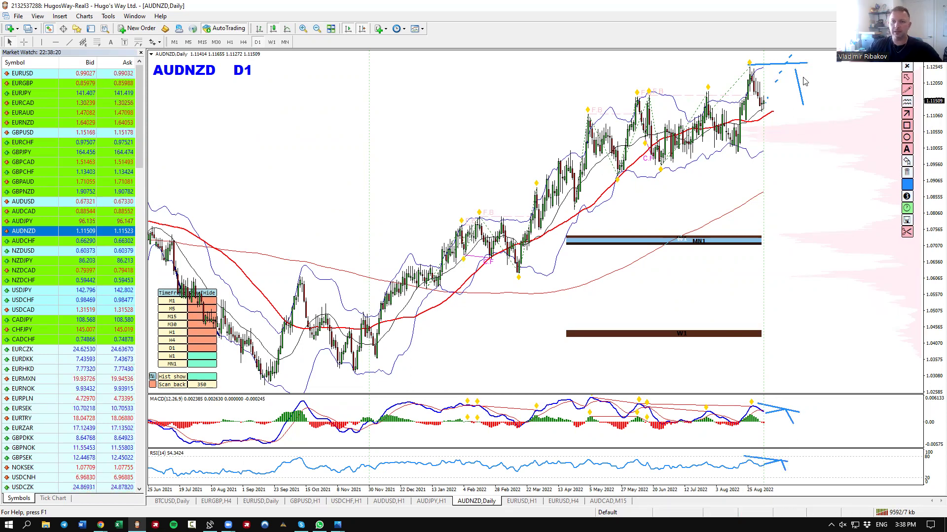
mouse_move(792, 95)
mouse_down()
mouse_move(815, 123)
mouse_move(819, 103)
mouse_up()
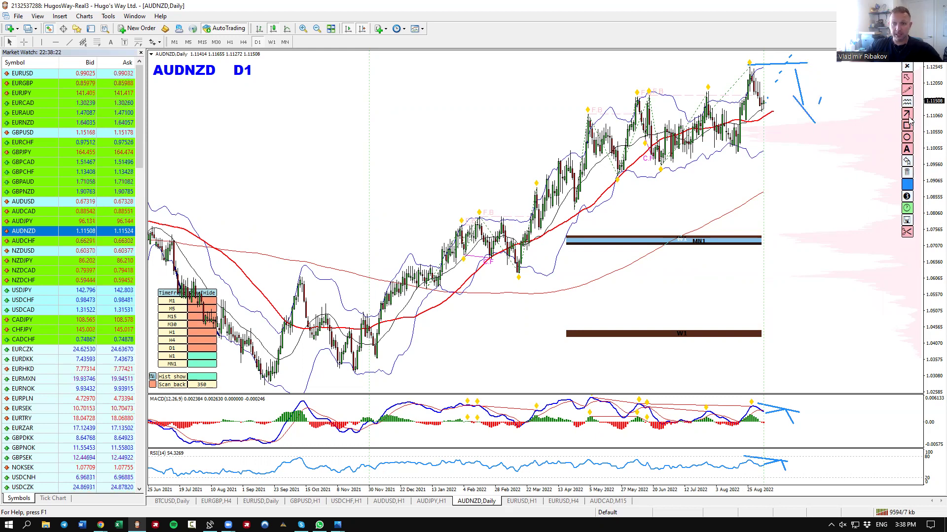
click(907, 172)
click(907, 78)
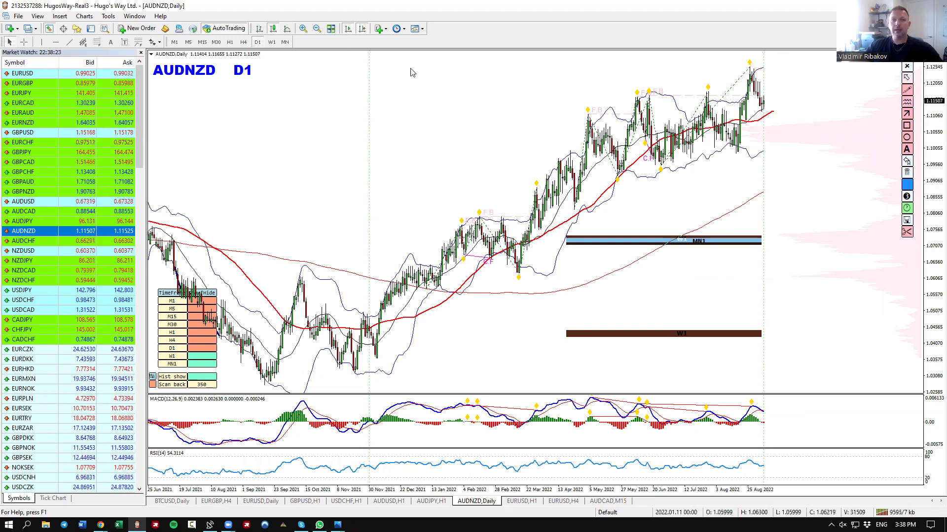
Step: Switch the AUDNZD chart to H4, trace the zigzag decline from the late-August high to the September low, and clear the tracing
click(243, 42)
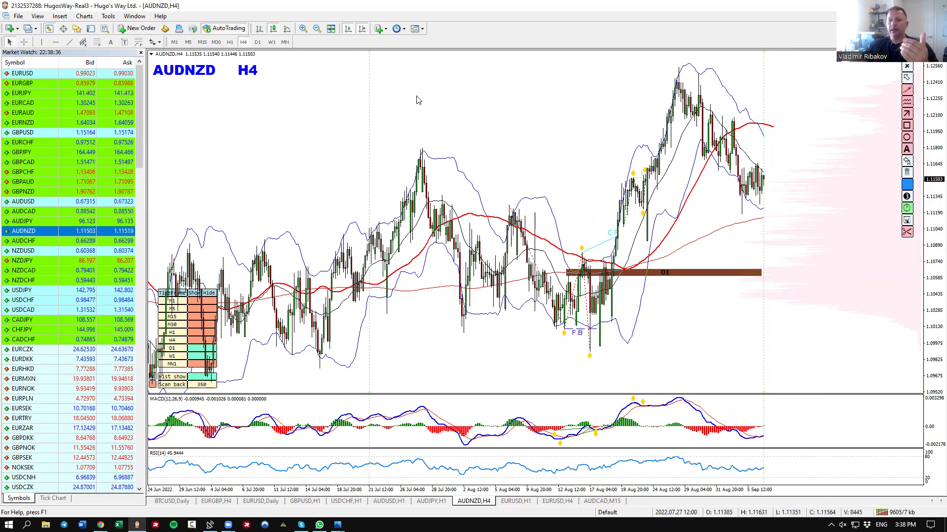
click(907, 102)
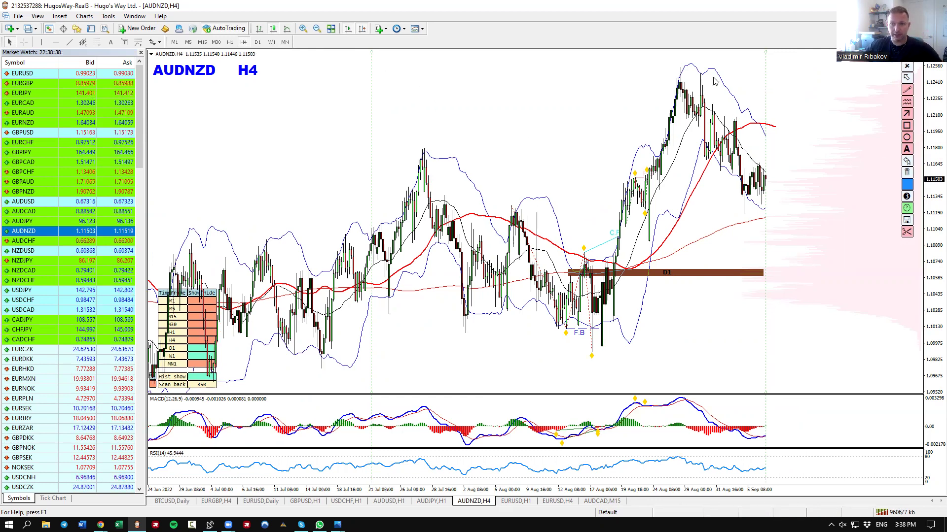
mouse_move(668, 64)
mouse_down()
mouse_move(680, 99)
mouse_move(700, 76)
mouse_move(713, 173)
mouse_move(732, 118)
mouse_move(747, 215)
mouse_up()
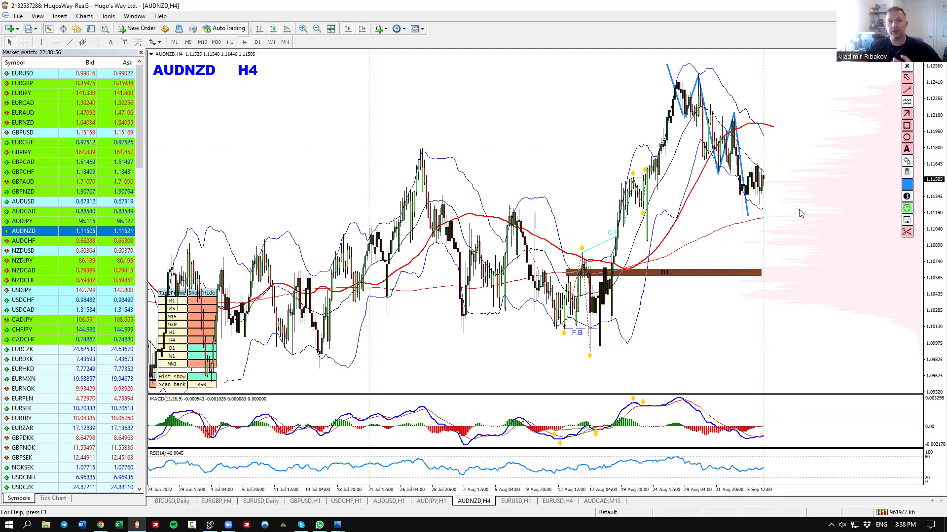
click(907, 177)
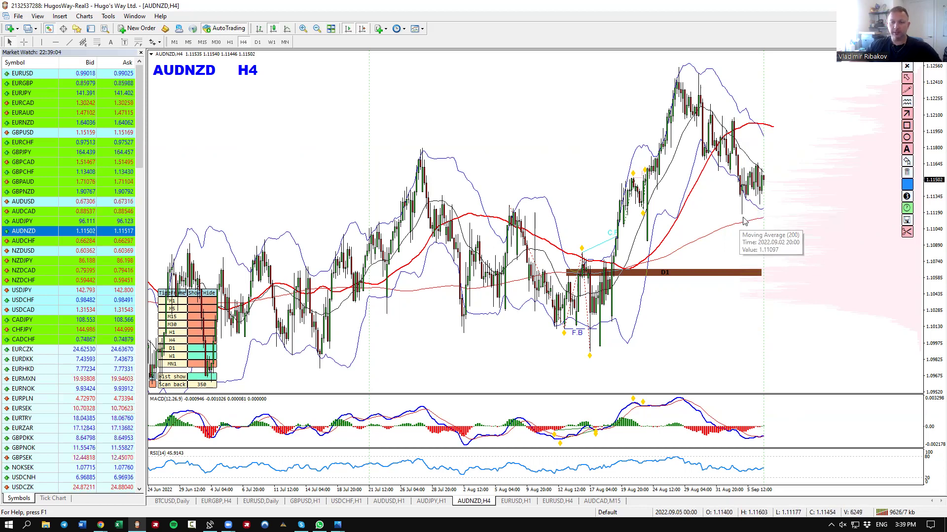
Step: Sketch a rising H4 channel with zigzag swings from the September low, ending in a steep drop to about 1.1014, and clear it
mouse_move(744, 216)
mouse_down()
mouse_move(770, 157)
mouse_move(783, 205)
mouse_move(827, 138)
mouse_up()
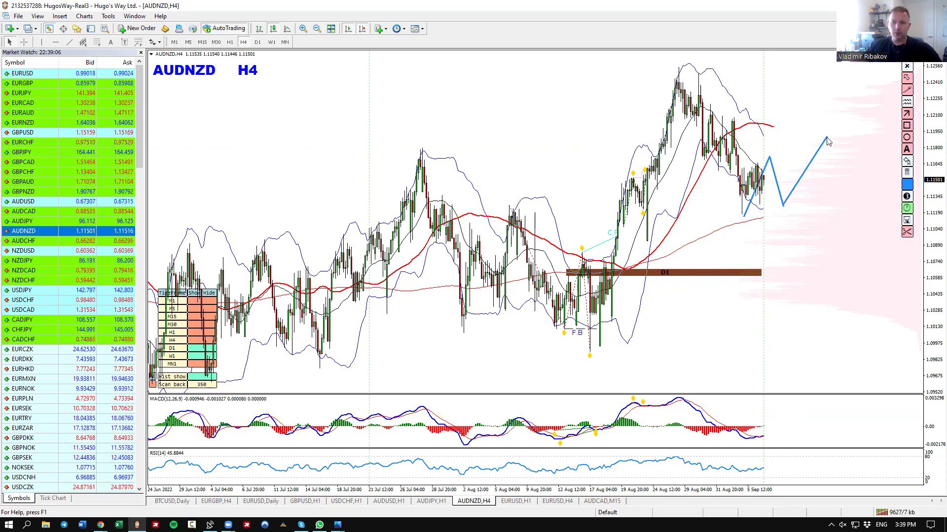
drag(730, 165, 846, 132)
drag(742, 220, 863, 167)
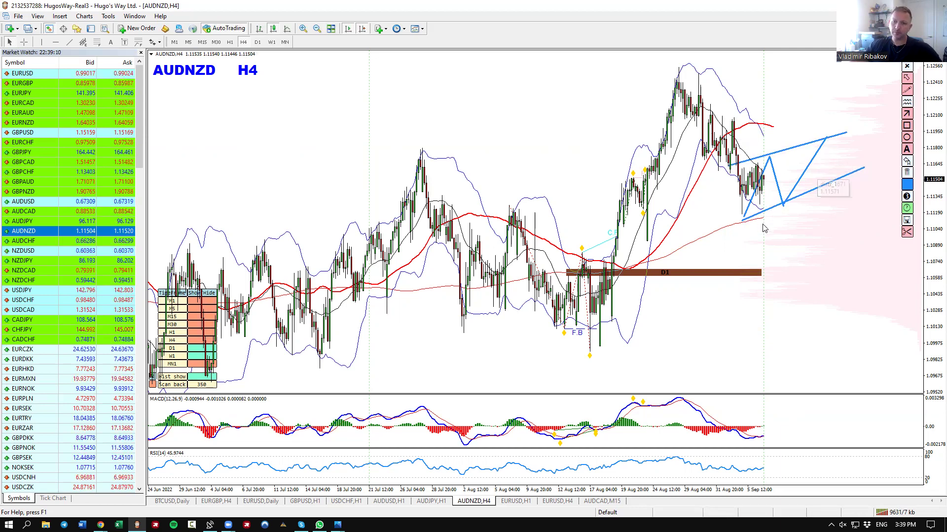
drag(823, 140, 834, 172)
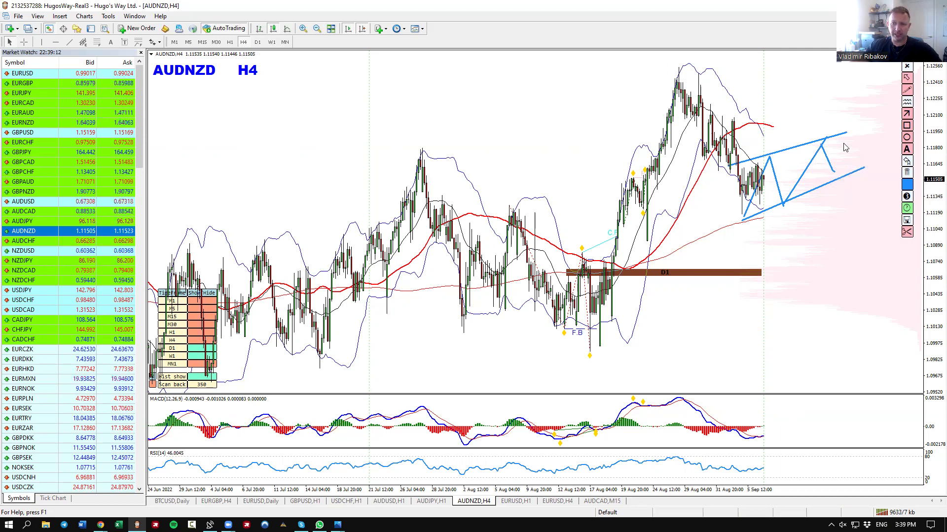
drag(850, 134, 886, 336)
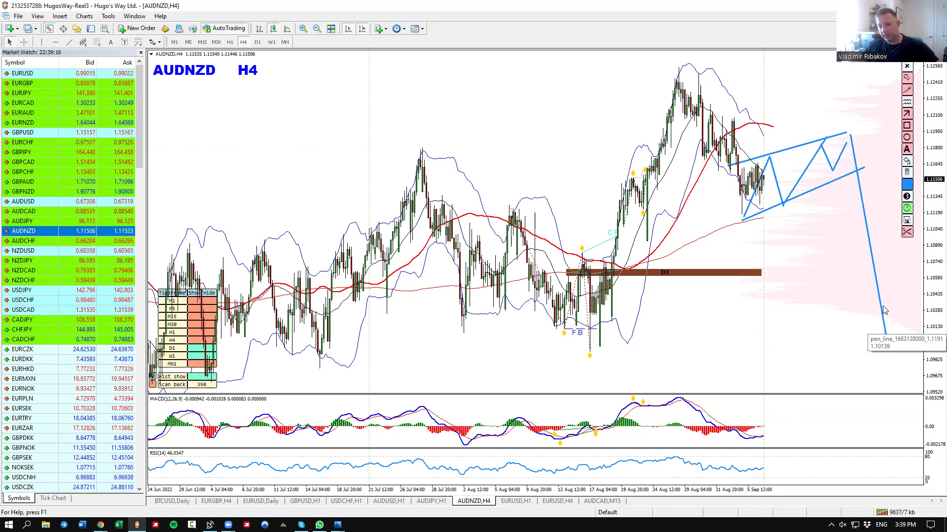
click(907, 172)
Step: Sketch an H4 rebound toward a falling line from the August high, a rising MACD histogram line and the decline's zigzag, and clear everything
drag(749, 206, 799, 132)
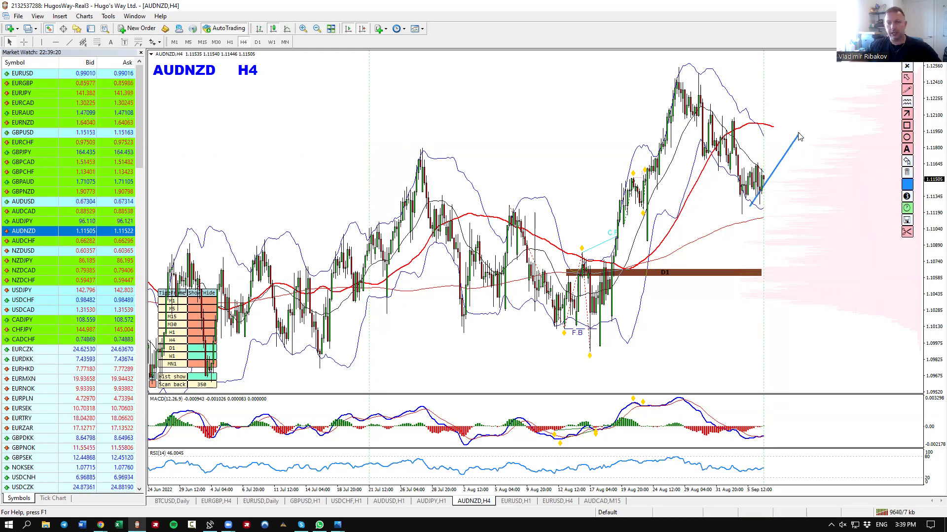
drag(681, 71, 807, 130)
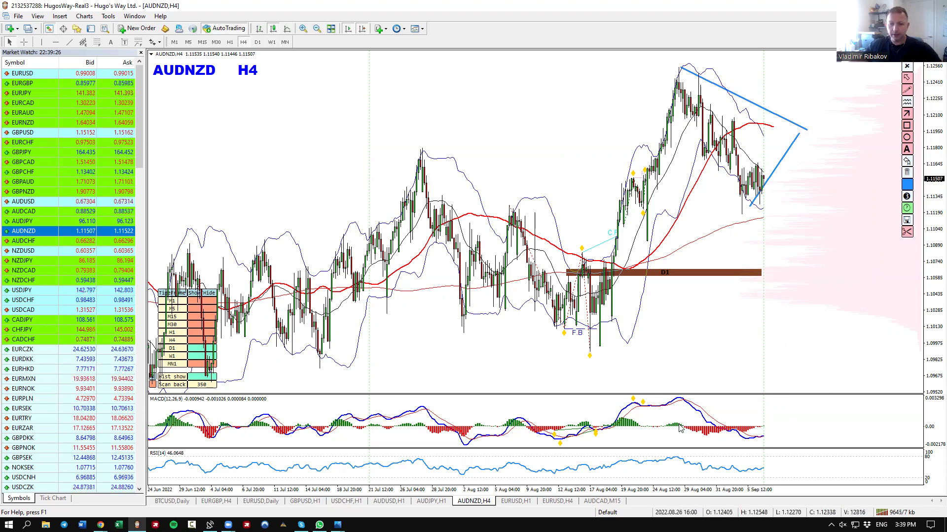
drag(762, 418, 789, 426)
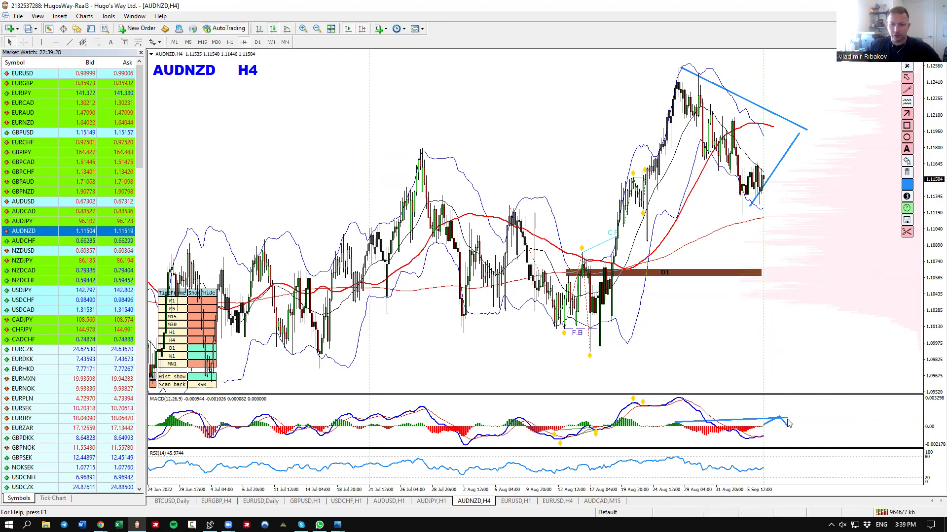
mouse_move(678, 68)
mouse_down()
mouse_move(706, 157)
mouse_move(742, 211)
mouse_up()
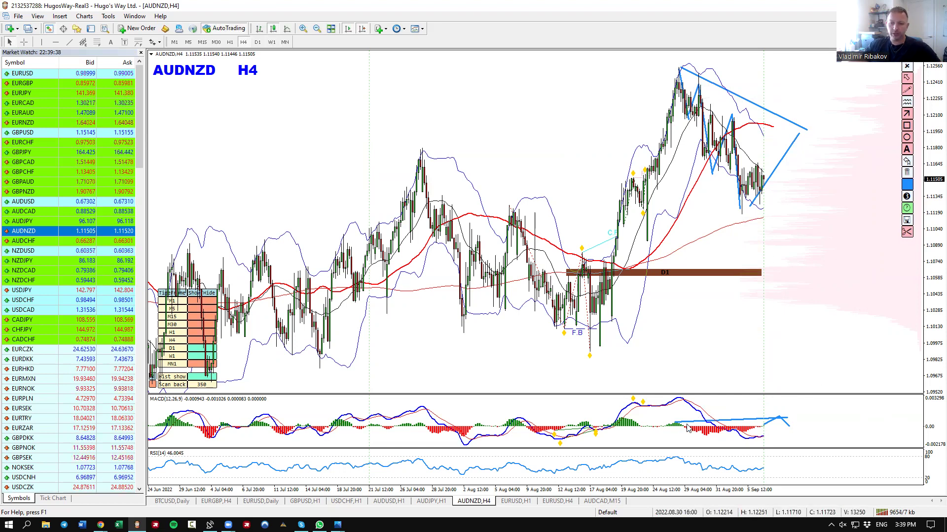
click(906, 172)
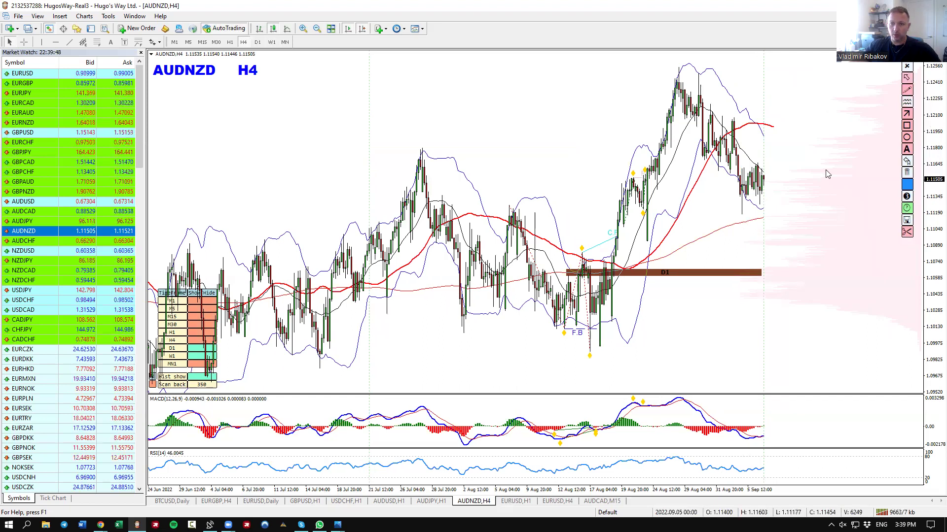
click(907, 173)
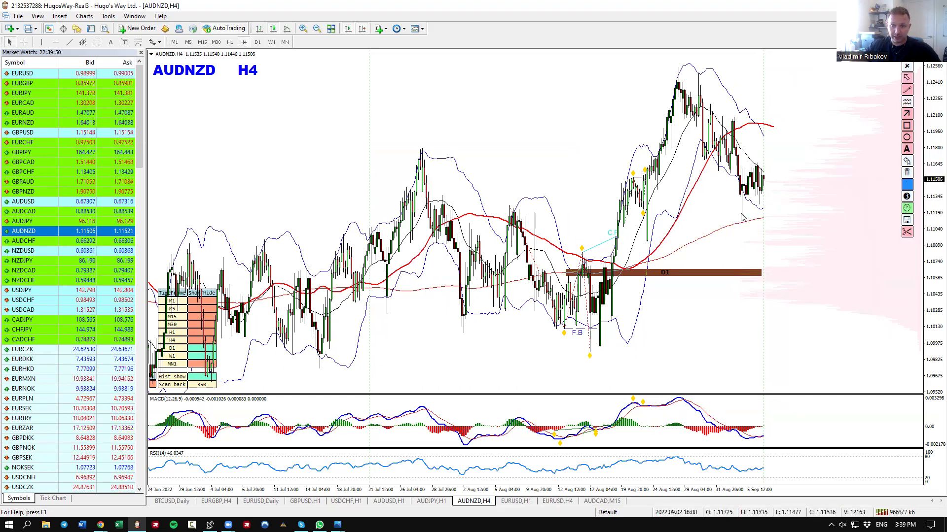
Step: Sketch a rising H4 channel with zigzag swings from the September low, plus a rising MACD histogram line with a peak turning down
drag(745, 213, 840, 172)
drag(749, 206, 805, 145)
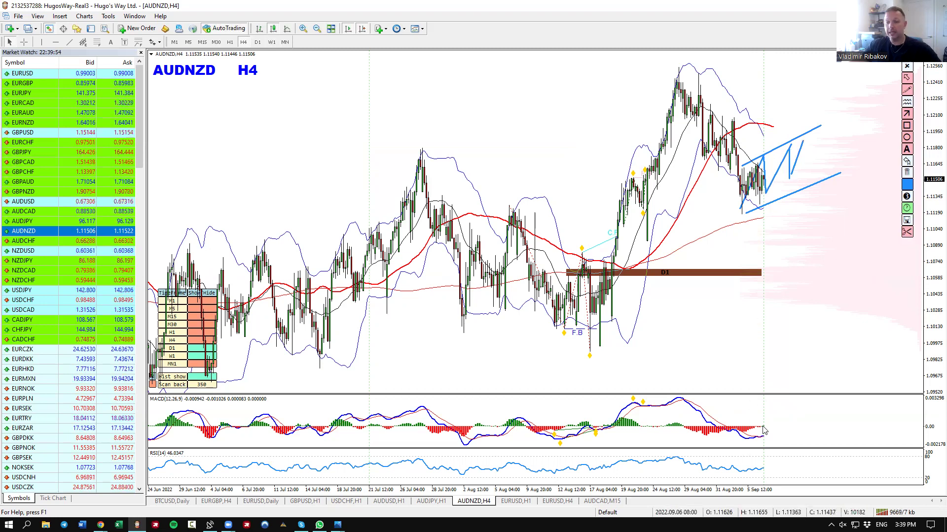
drag(763, 426, 793, 433)
drag(678, 424, 781, 415)
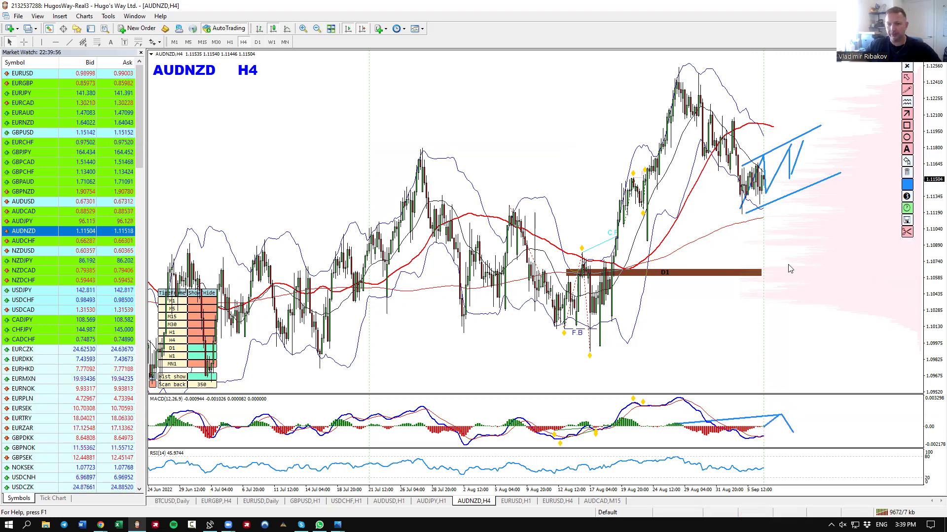
Step: Sketch a steep drop from the H4 channel's last swing high to about 1.109, clear all drawings, and switch AUDNZD to D1
drag(803, 140, 832, 247)
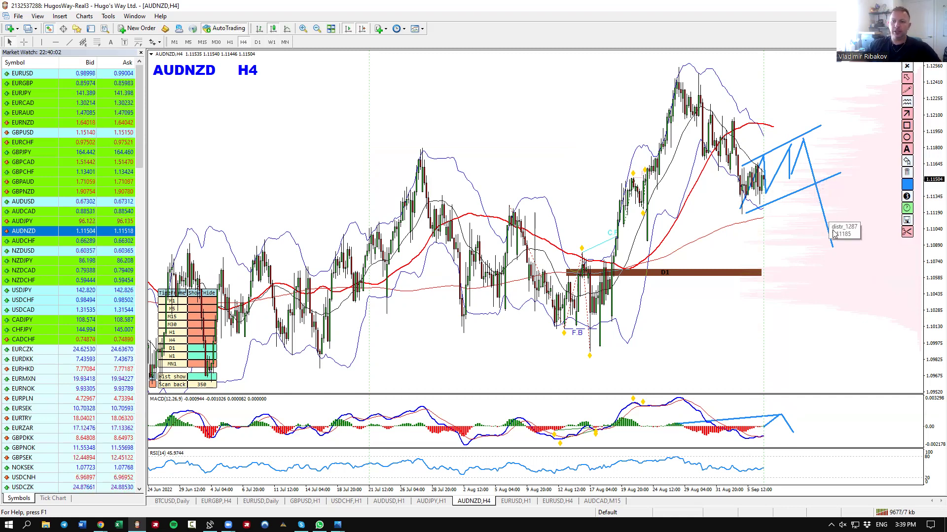
click(907, 172)
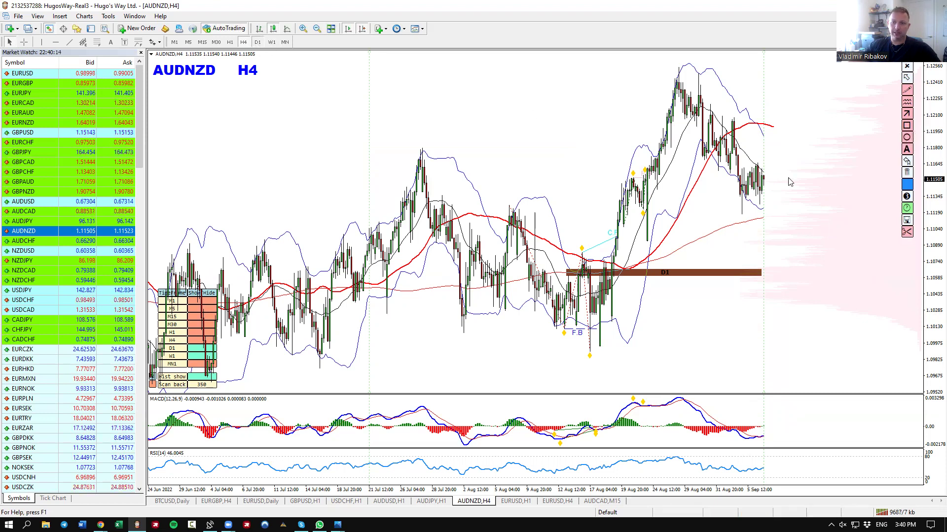
text(D1)
key(Return)
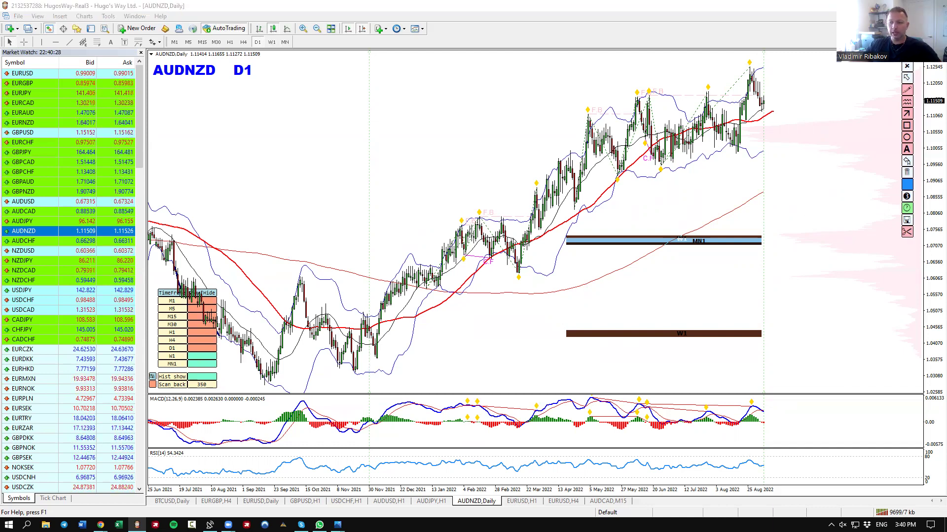
Step: Switch to the browser, circle the website's domain in the page address, and clear the marking
key(alt+Tab)
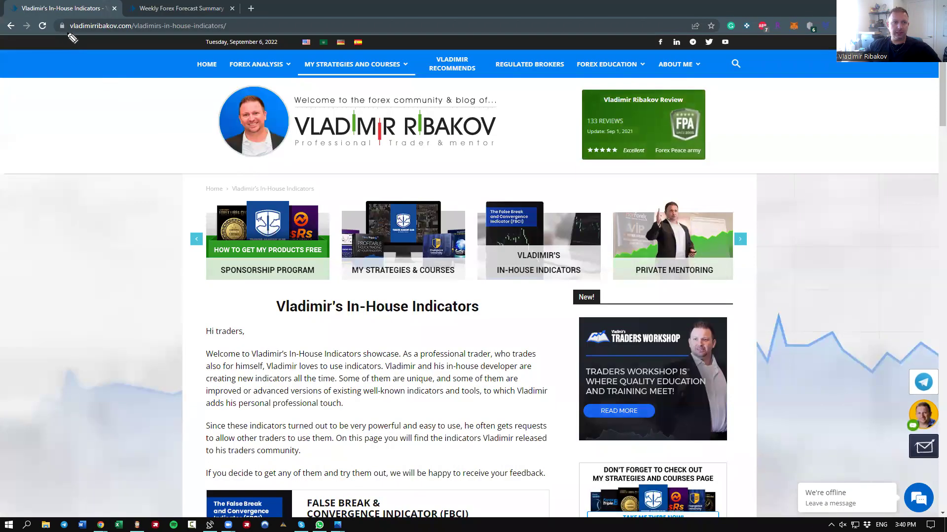
mouse_move(73, 38)
mouse_down()
mouse_move(127, 21)
mouse_move(72, 27)
mouse_up()
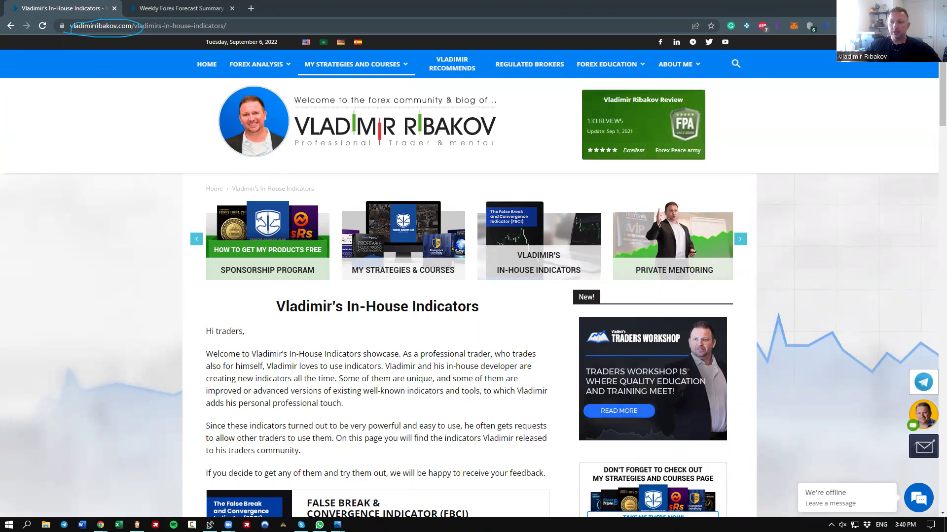
key(Escape)
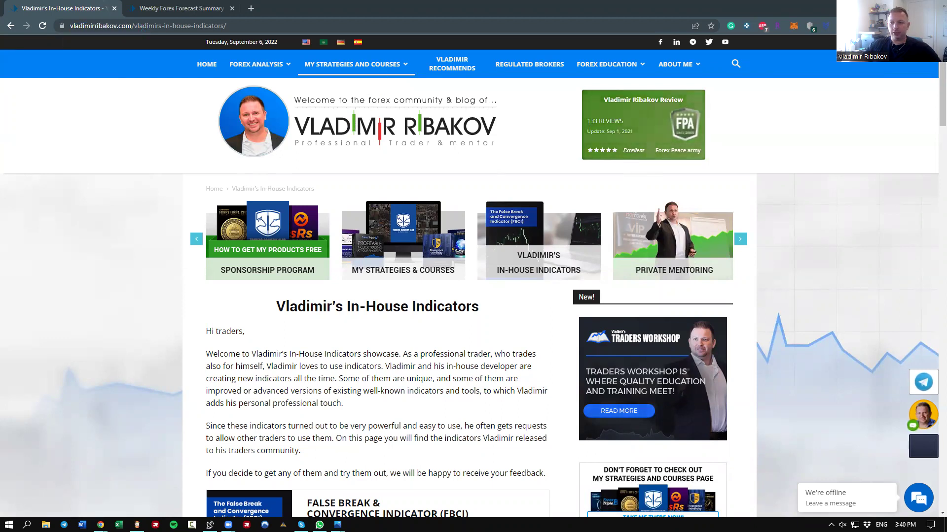
Step: Show where the In-House Indicators page is listed under My Strategies and Courses, and look through the indicators it offers
click(394, 63)
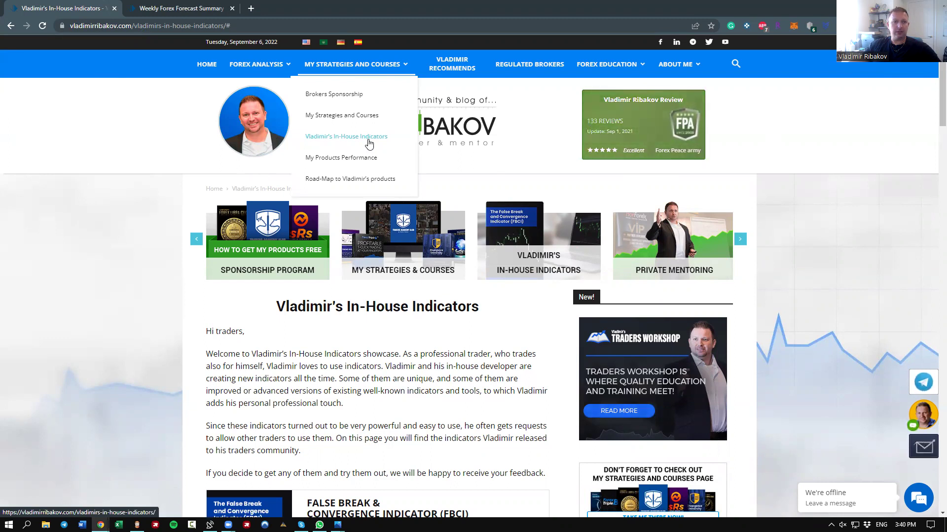
scroll(155, 231, down, 5)
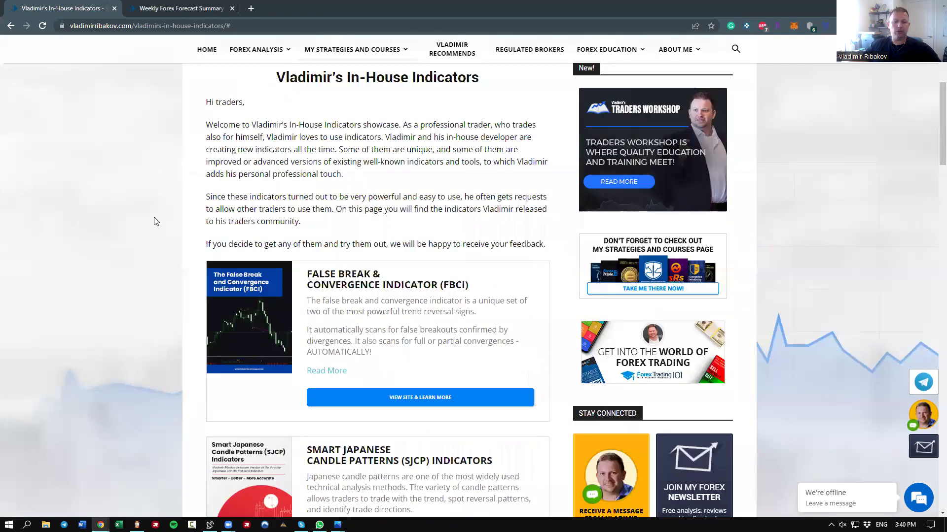
scroll(148, 203, down, 18)
scroll(148, 197, down, 5)
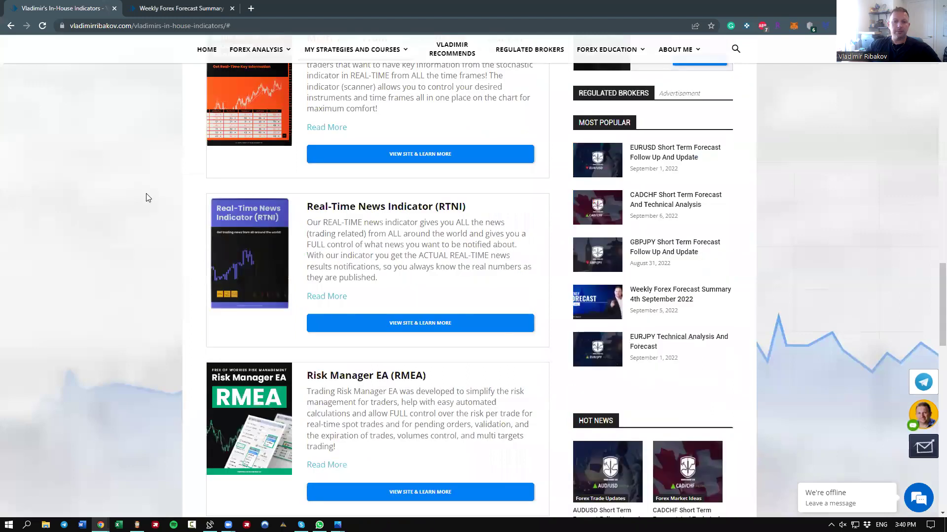
scroll(144, 195, up, 15)
scroll(139, 192, up, 6)
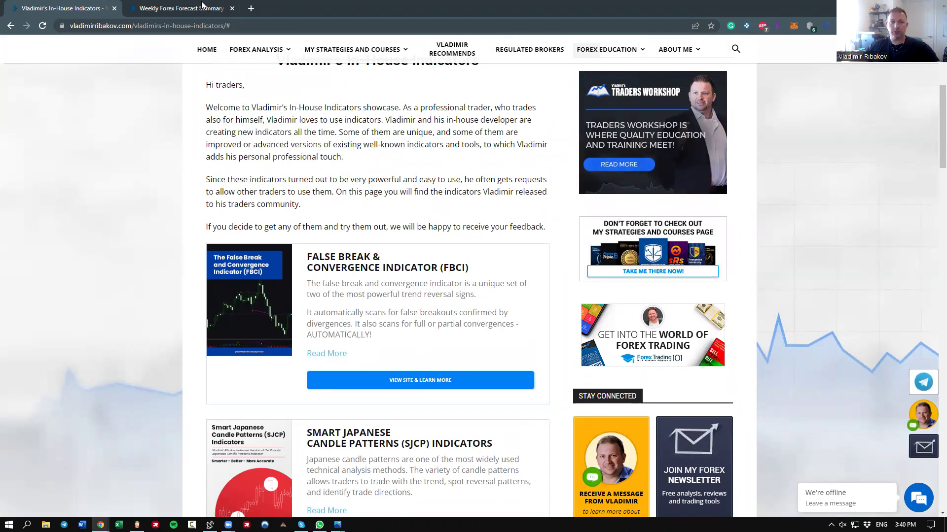
Step: Look through the Weekly Forex Forecast Summary 4th September 2022 post, including its EURGBP analysis
key(ctrl+Tab)
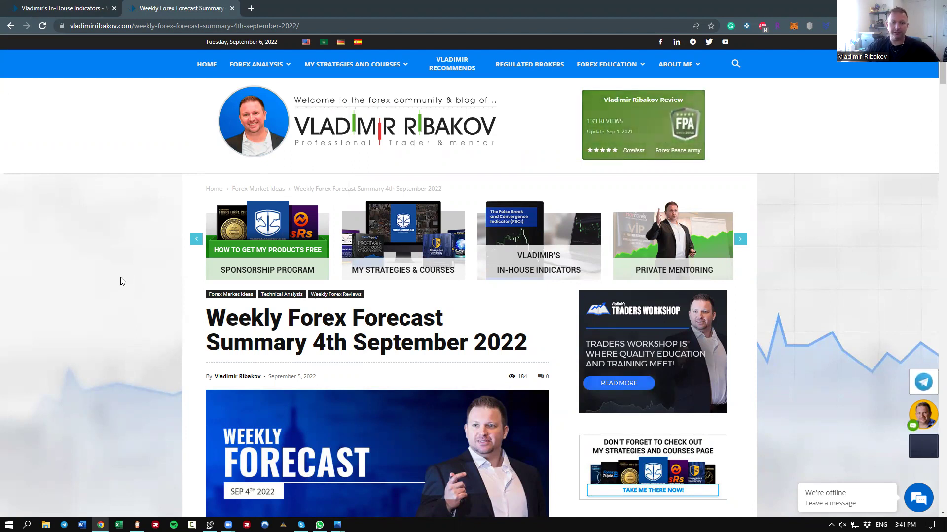
scroll(123, 280, down, 7)
scroll(123, 281, down, 12)
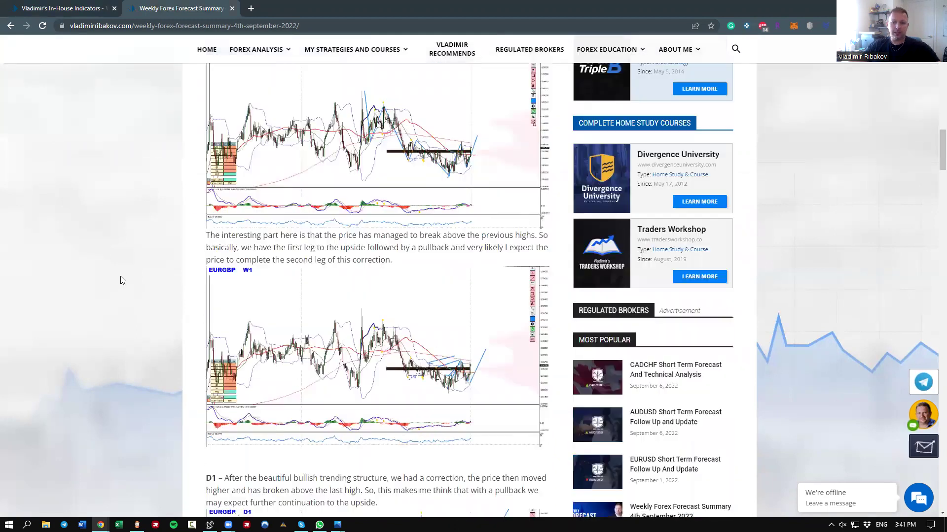
scroll(124, 280, up, 12)
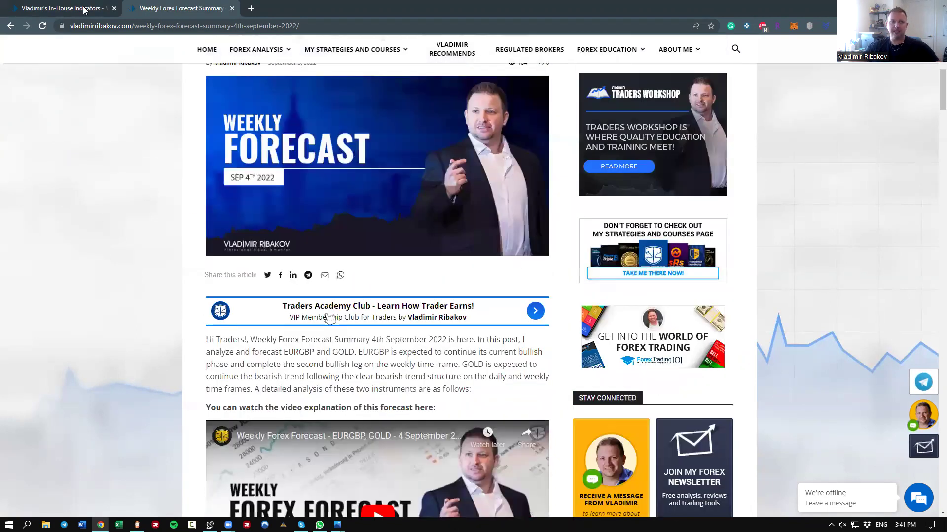
scroll(84, 10, up, 6)
Step: Return to the AUDNZD chart in MetaTrader and switch it to the H4 timeframe
key(alt+Tab)
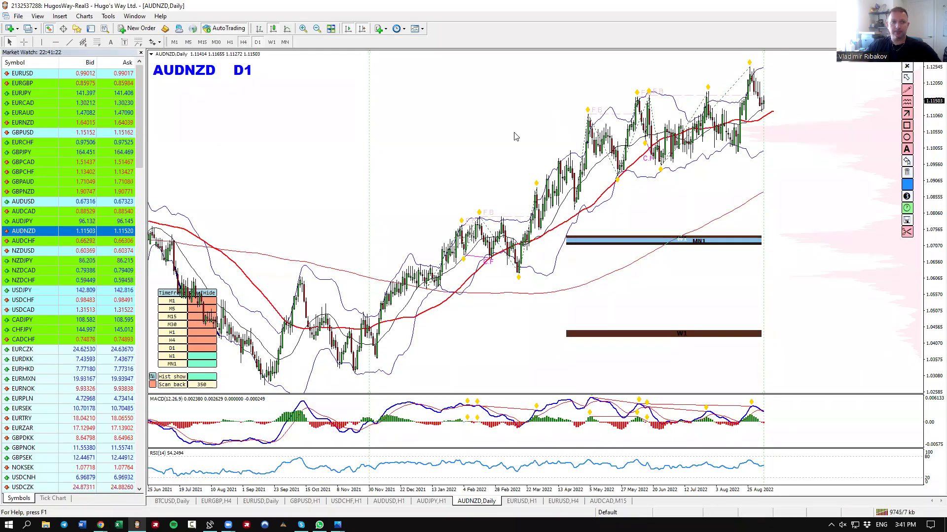
text(H4)
key(Return)
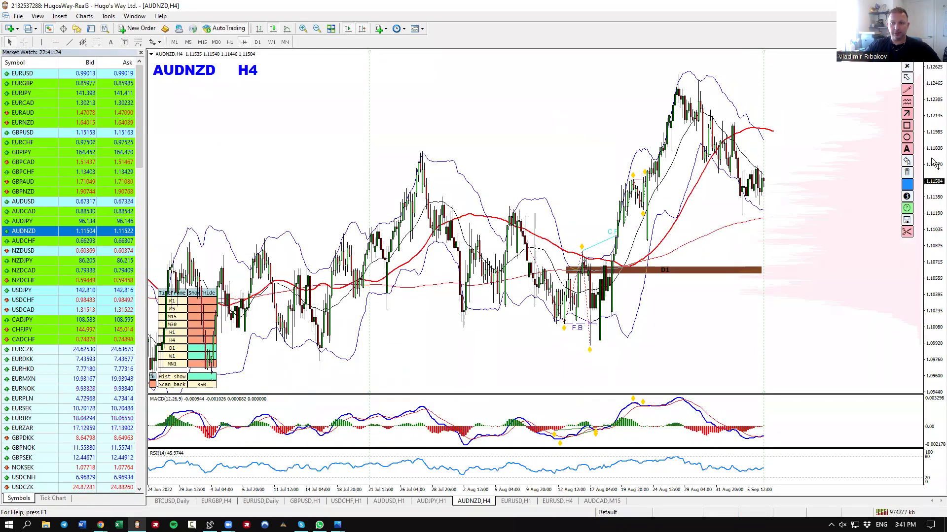
Step: Sketch an H4 rebound to a falling line from the August high, a MACD peak turning down and a drop to about 1.1065, and clear everything
drag(935, 160, 937, 170)
click(906, 103)
drag(750, 211, 807, 150)
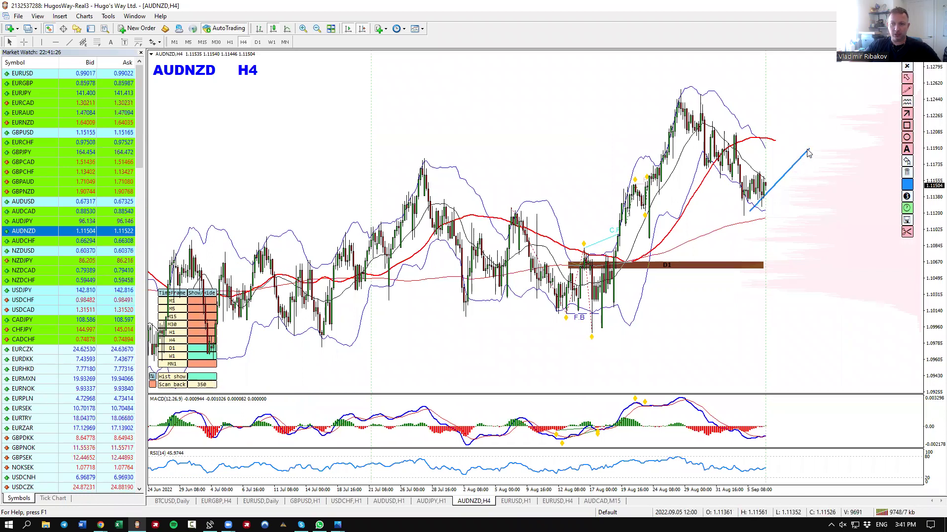
drag(689, 89, 811, 140)
drag(672, 426, 784, 420)
drag(784, 420, 795, 436)
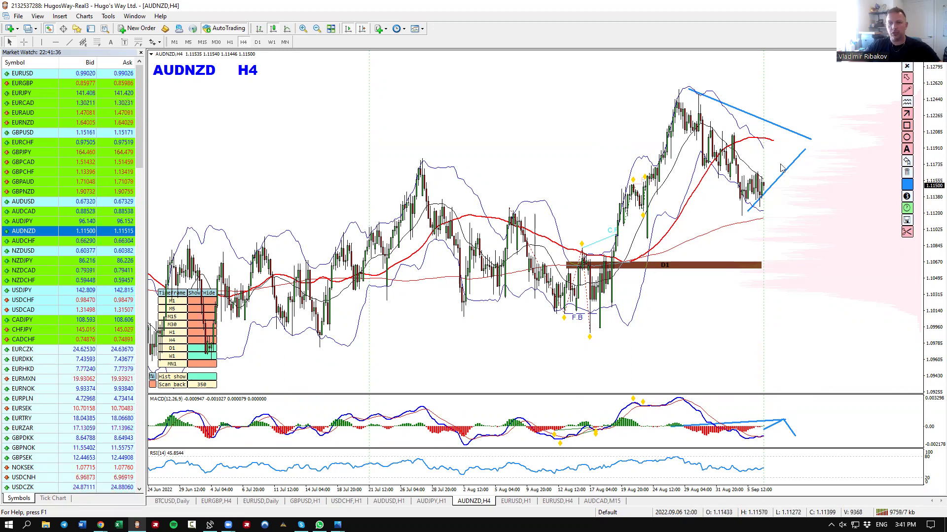
drag(827, 267, 832, 259)
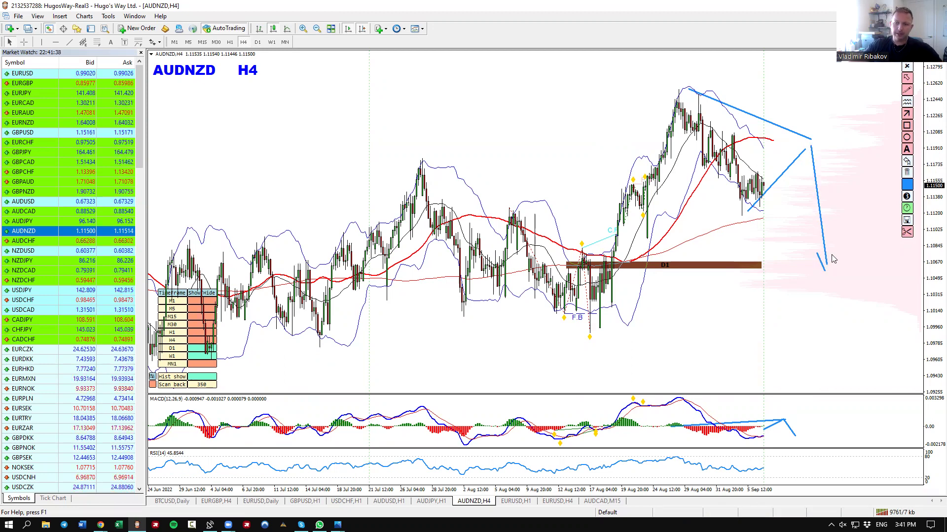
click(907, 172)
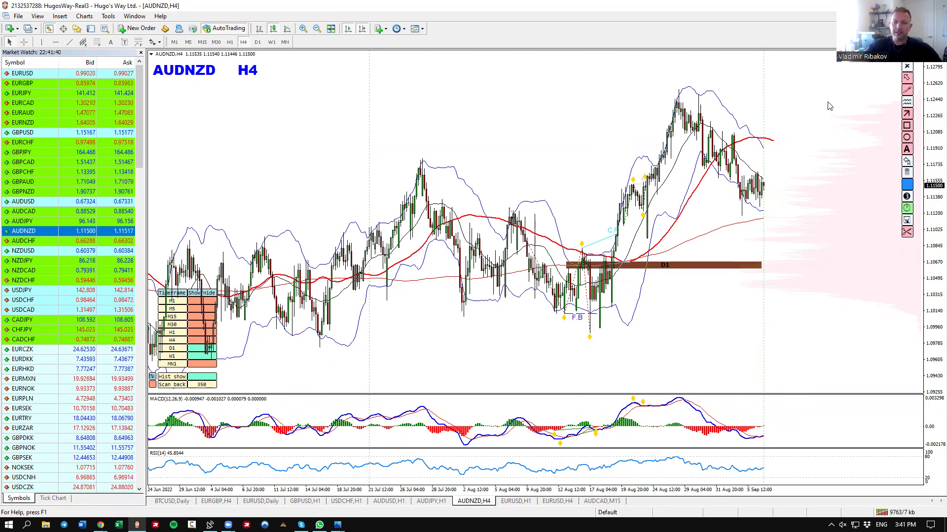
Step: On D1, sketch a false break above the August high with MACD divergence and a drop to about 1.093, and clear the sketch
click(257, 42)
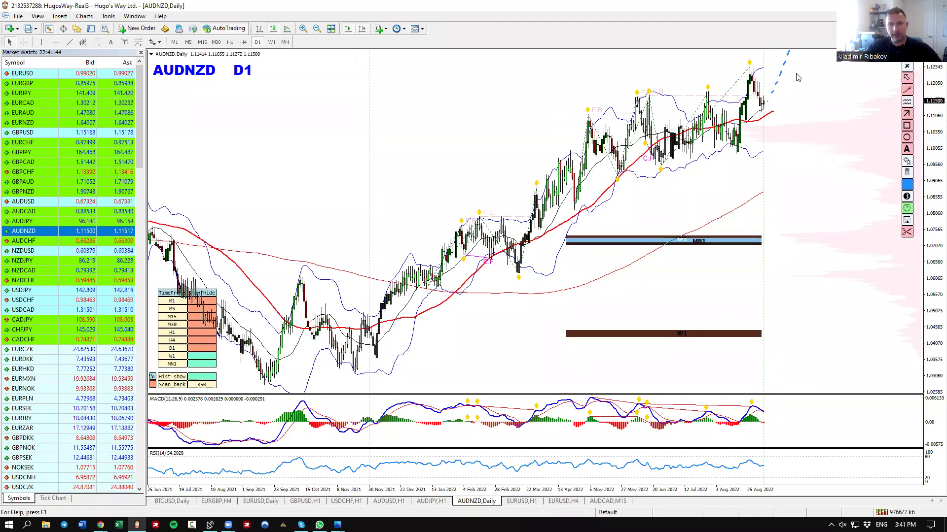
drag(789, 51, 799, 84)
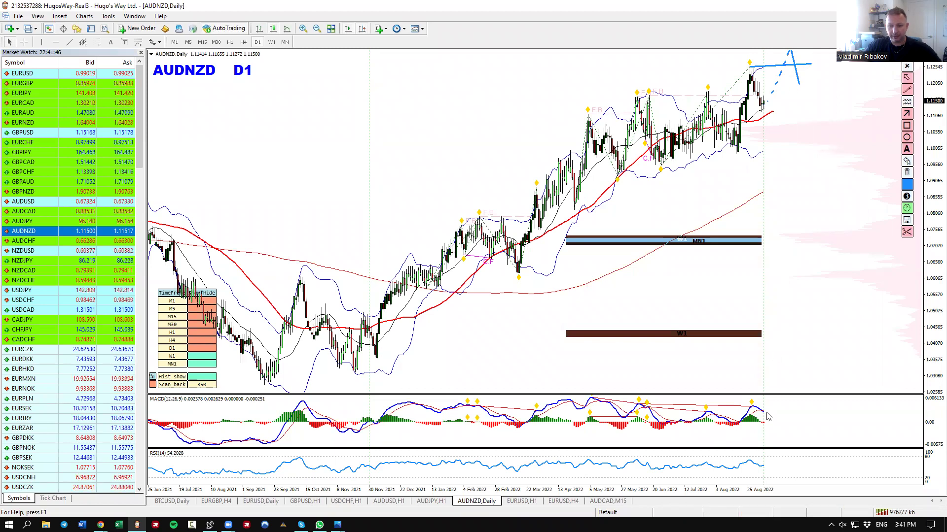
mouse_move(765, 414)
mouse_down()
mouse_move(784, 412)
mouse_move(791, 427)
mouse_move(791, 411)
mouse_up()
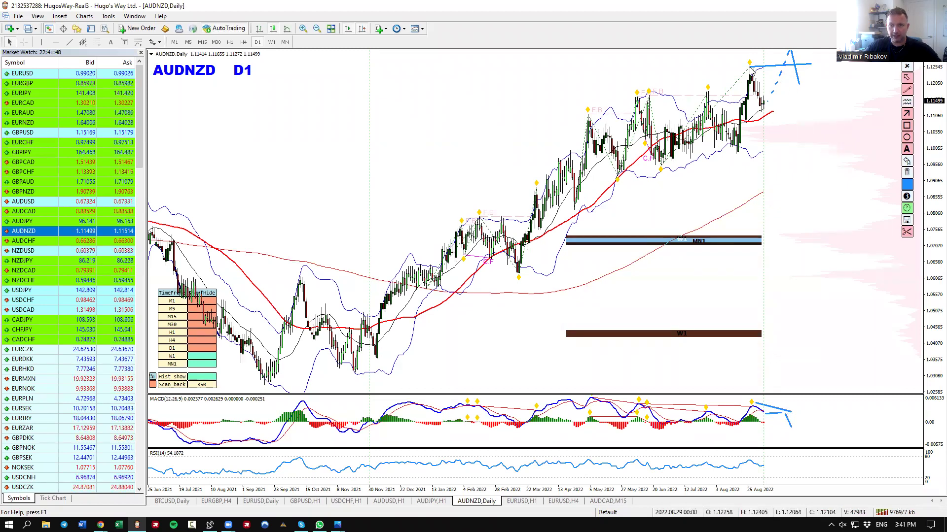
drag(795, 65, 840, 170)
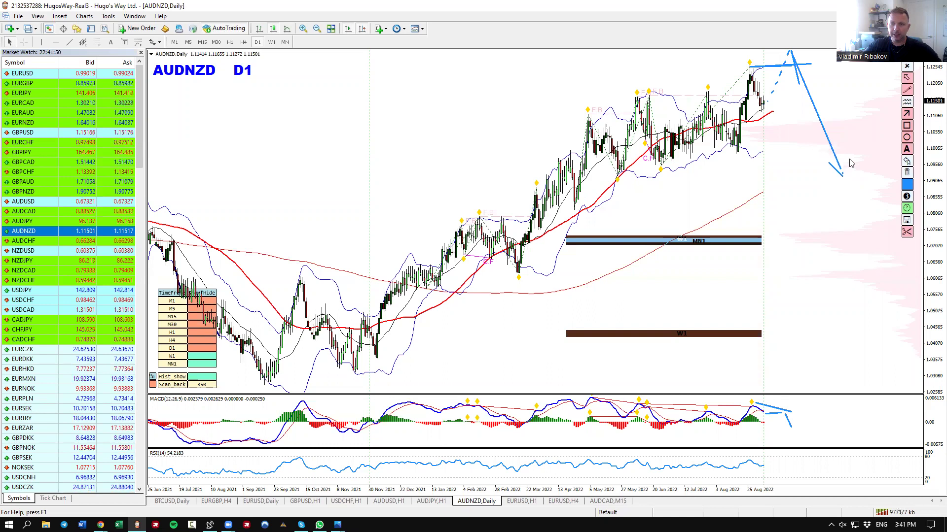
click(906, 173)
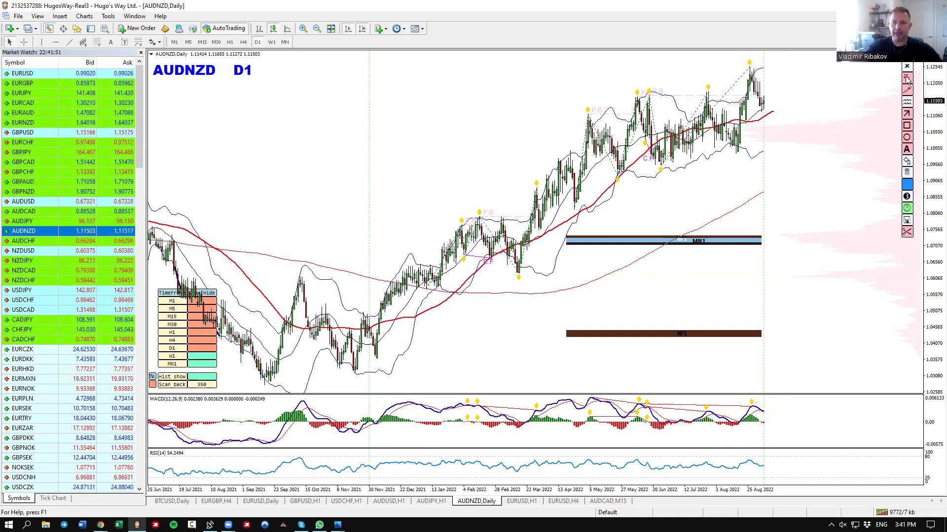
Step: Box two daily zones below price, at about 1.1005–1.107 and around the MN1 level at 1.0675–1.077, and clear the rectangles
click(907, 125)
drag(779, 138, 856, 144)
click(907, 173)
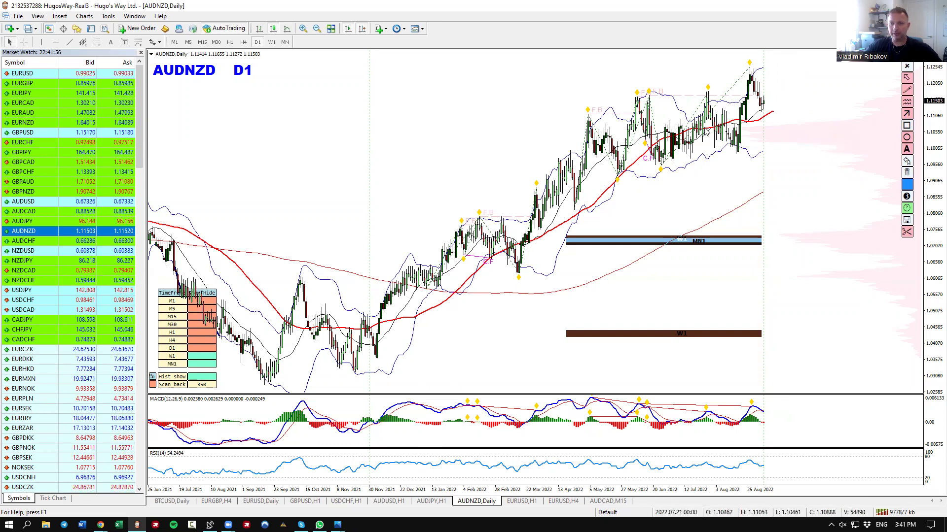
drag(704, 128, 872, 148)
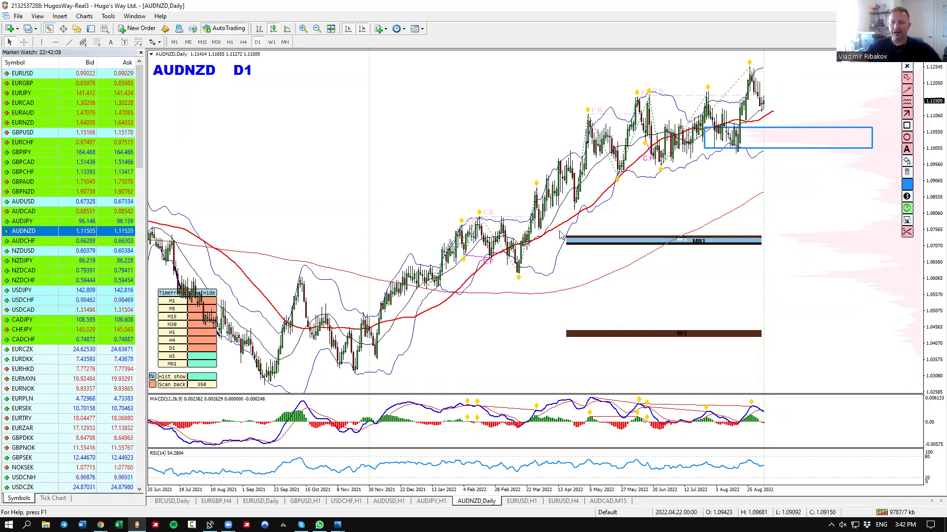
drag(538, 226, 887, 256)
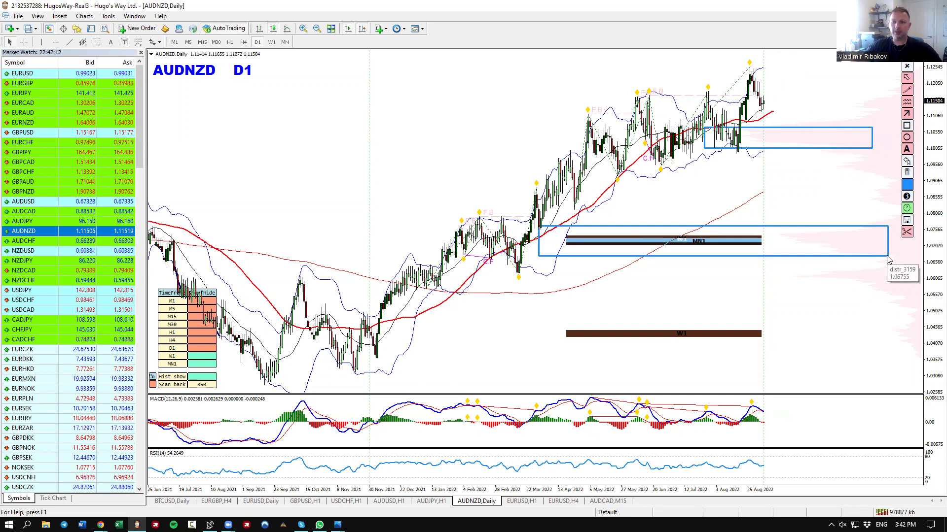
click(907, 173)
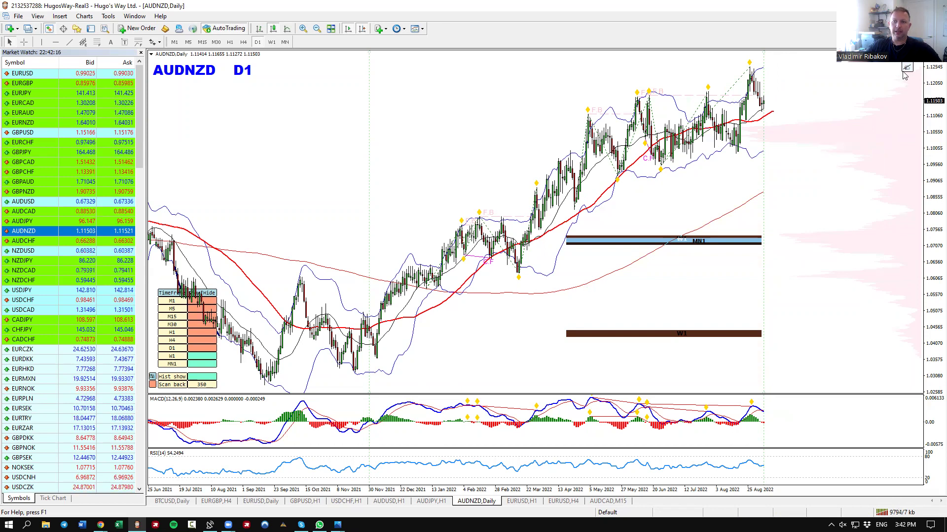